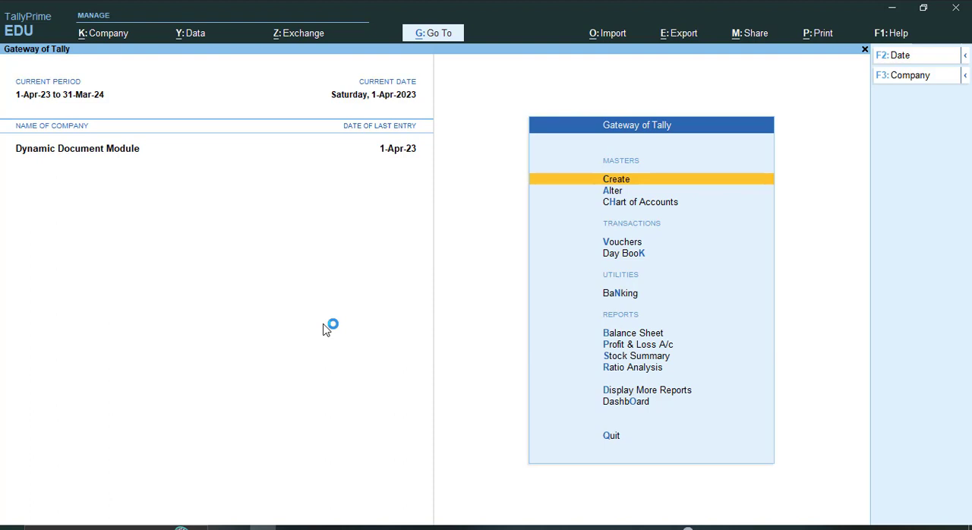
Start a new Payment voucher and choose Cash as its account
{"action": "key", "text": "v"}
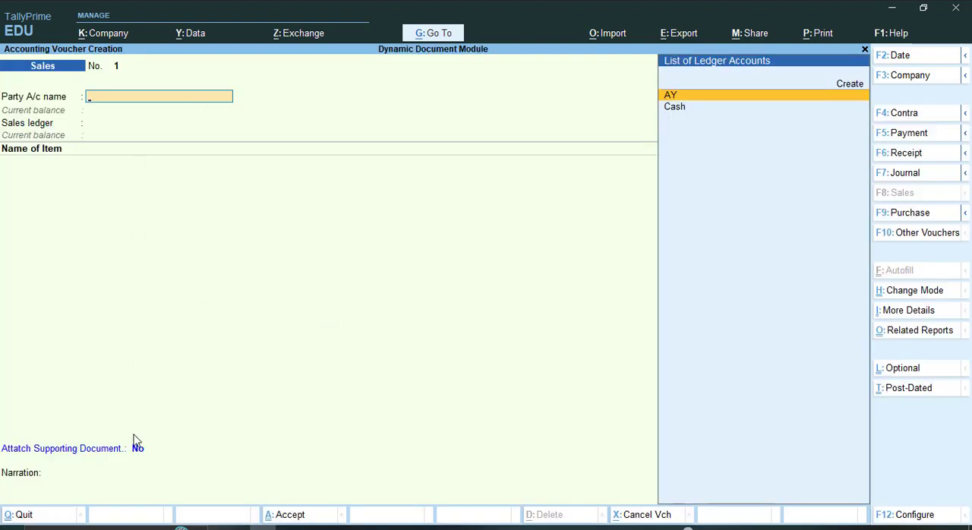
{"action": "left_click", "coordinate": [923, 240]}
{"action": "type", "text": "Pay"}
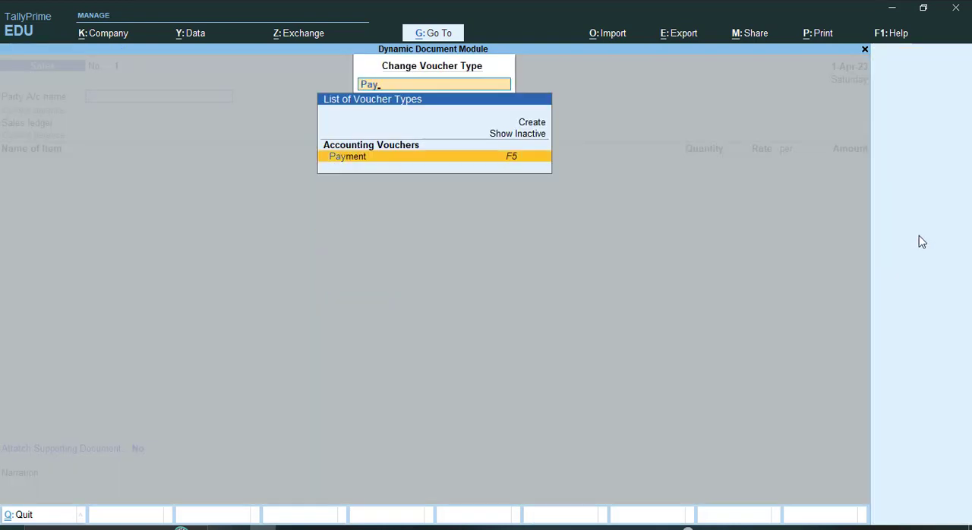
{"action": "key", "text": "Return"}
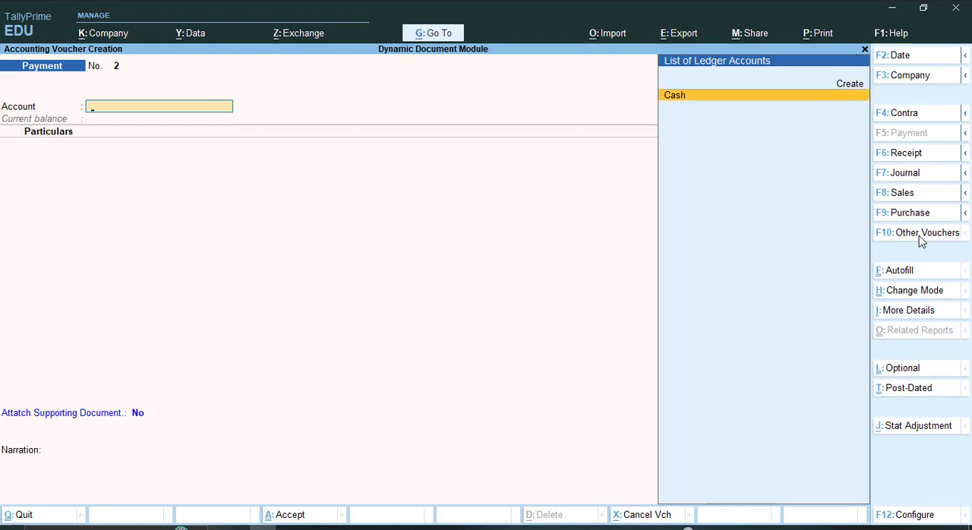
{"action": "key", "text": "Return"}
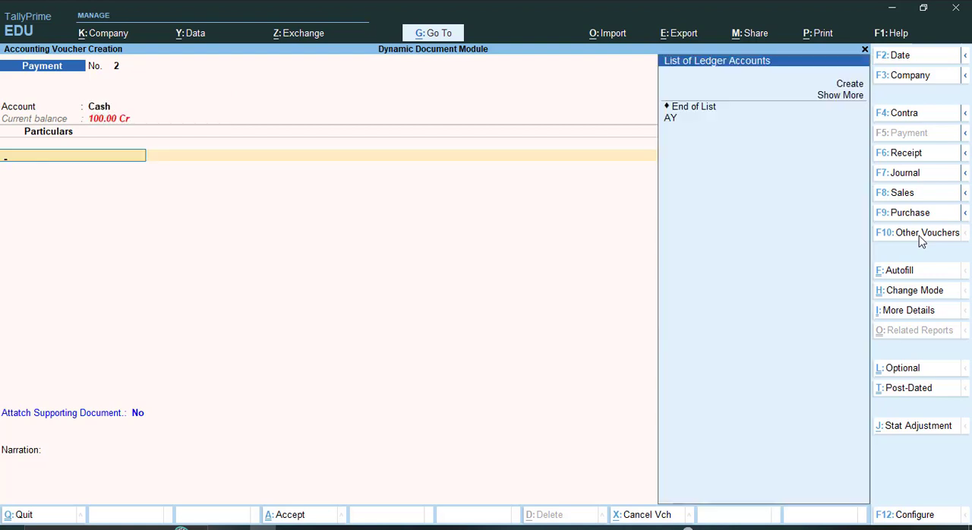
Enter a payment of 1,000 to the AY ledger with the bill-wise reference On Account
{"action": "key", "text": "Down"}
{"action": "key", "text": "Down"}
{"action": "key", "text": "Return"}
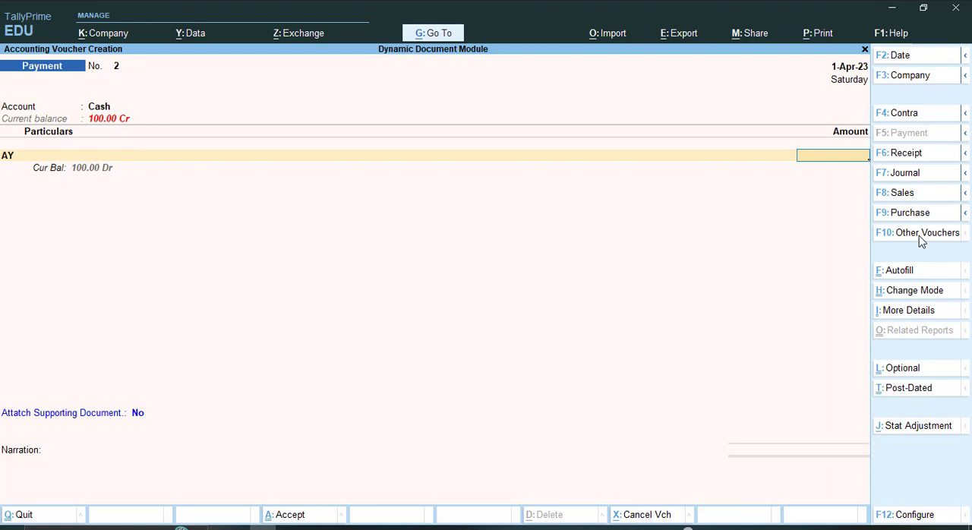
{"action": "type", "text": "1000"}
{"action": "key", "text": "Return"}
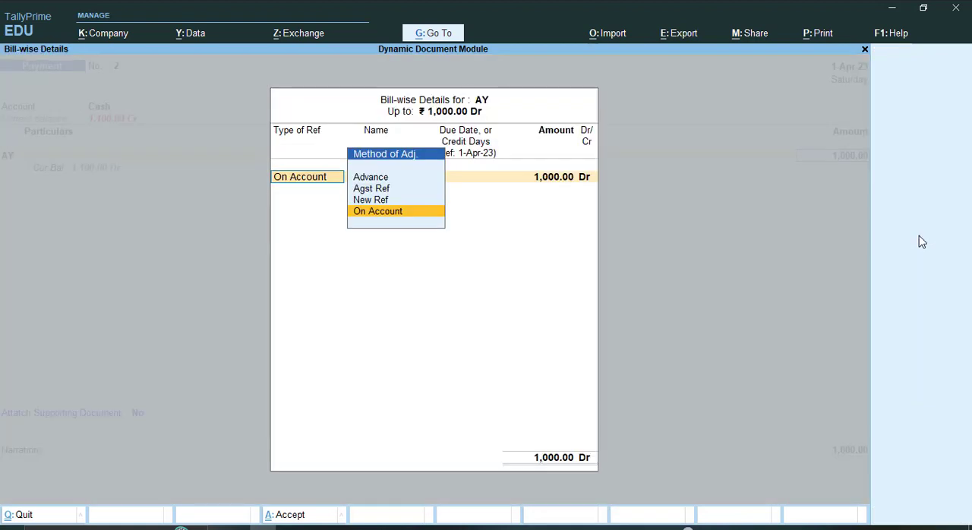
{"action": "key", "text": "Return"}
Enable supporting document attachment for the voucher and name the first document Bill 1
{"action": "key", "text": "Return"}
{"action": "key", "text": "Return"}
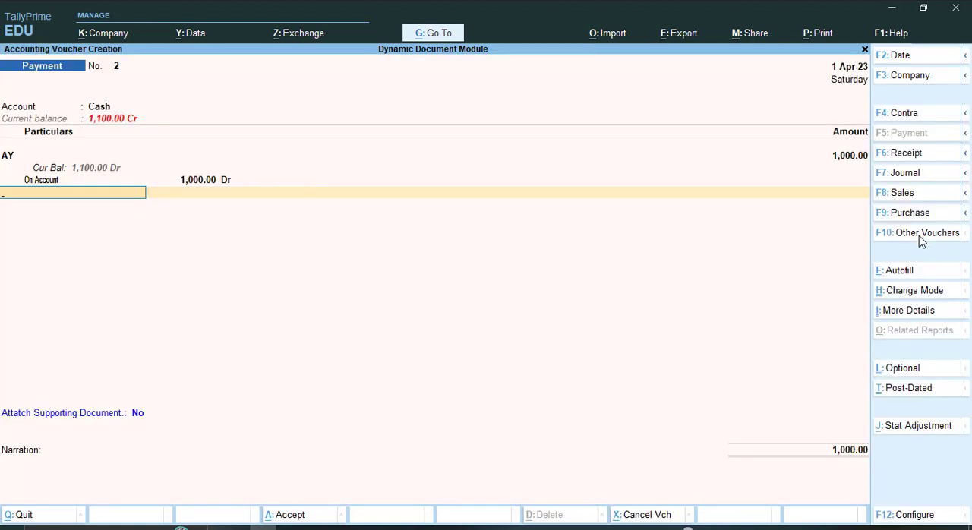
{"action": "key", "text": "Return"}
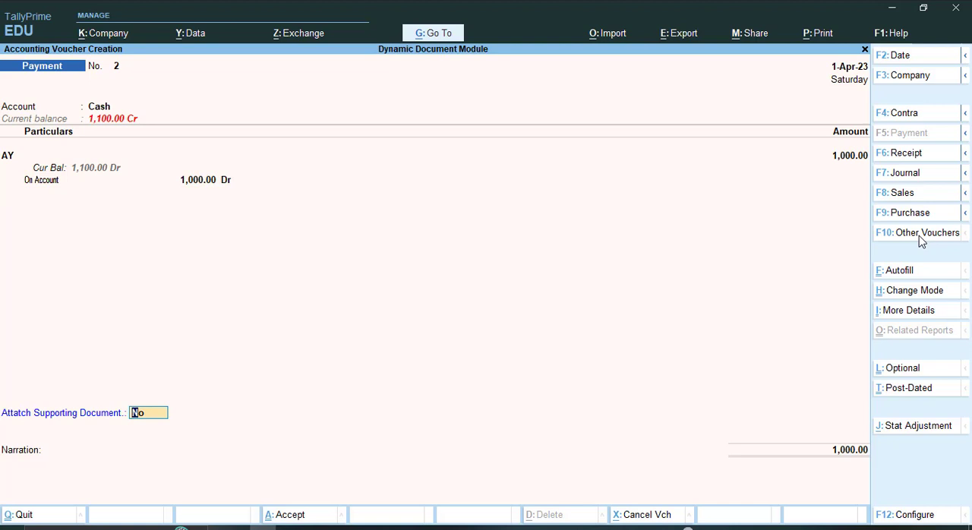
{"action": "type", "text": "y"}
{"action": "key", "text": "Return"}
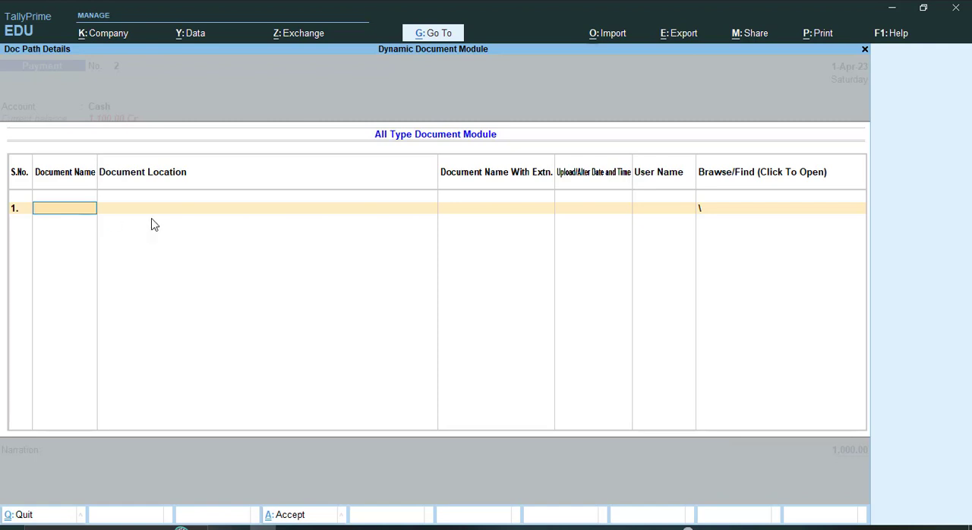
{"action": "type", "text": "Bill 1"}
{"action": "key", "text": "Return"}
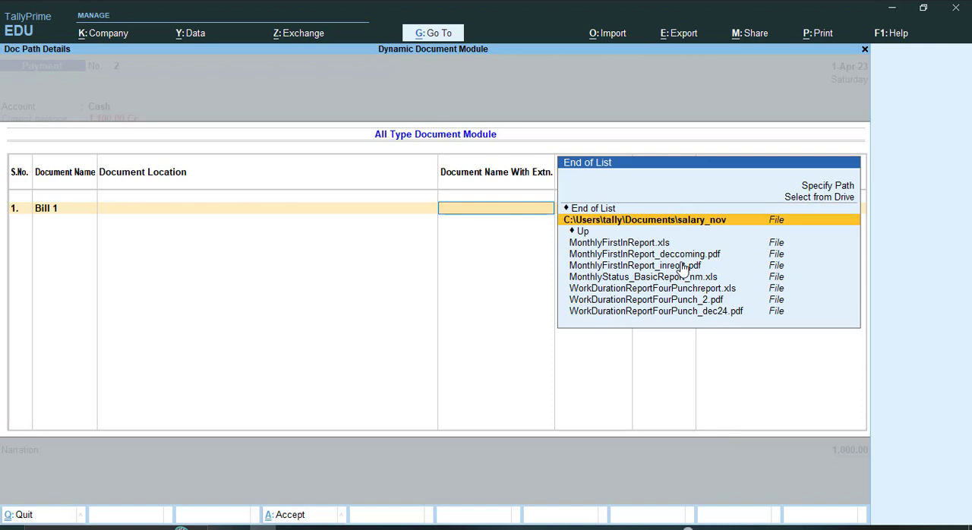
Browse from the drive list to the Downloads folder as the location for Bill 1
{"action": "key", "text": "Up"}
{"action": "key", "text": "Up"}
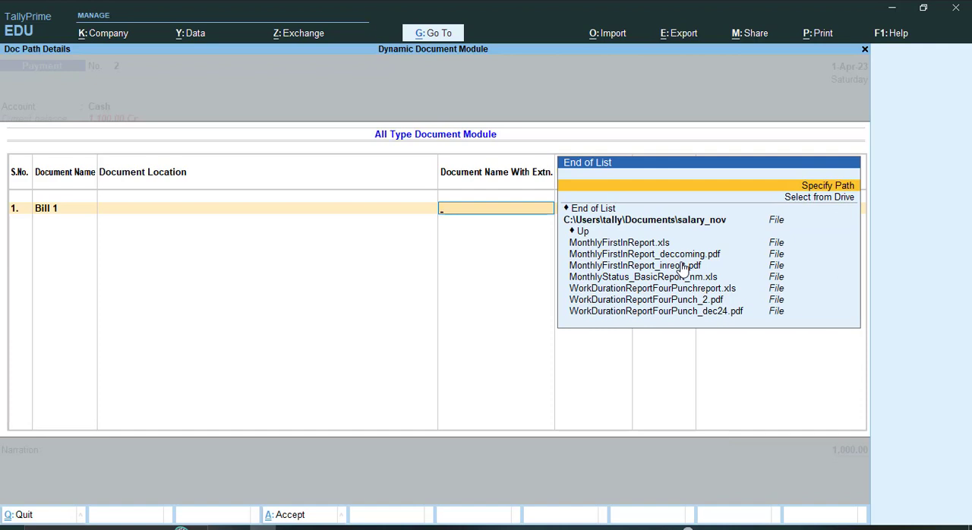
{"action": "key", "text": "Down"}
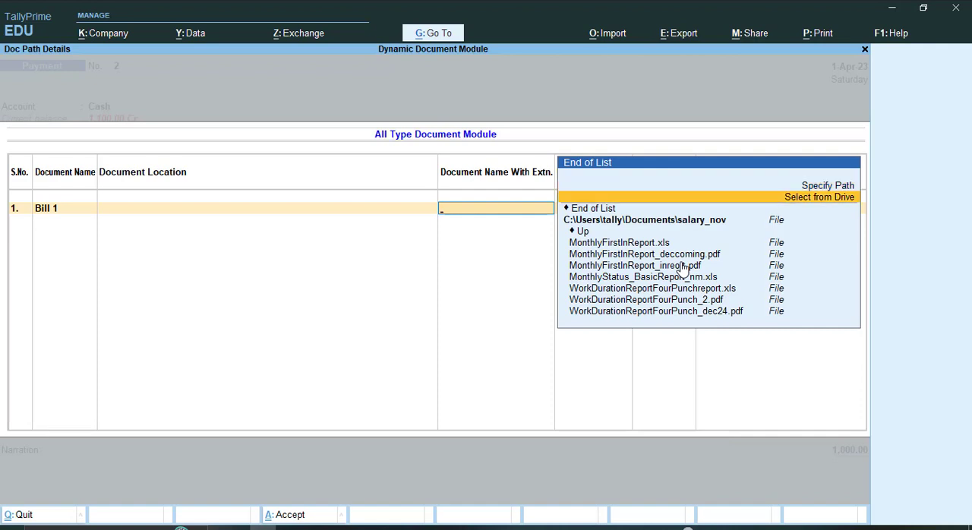
{"action": "key", "text": "Return"}
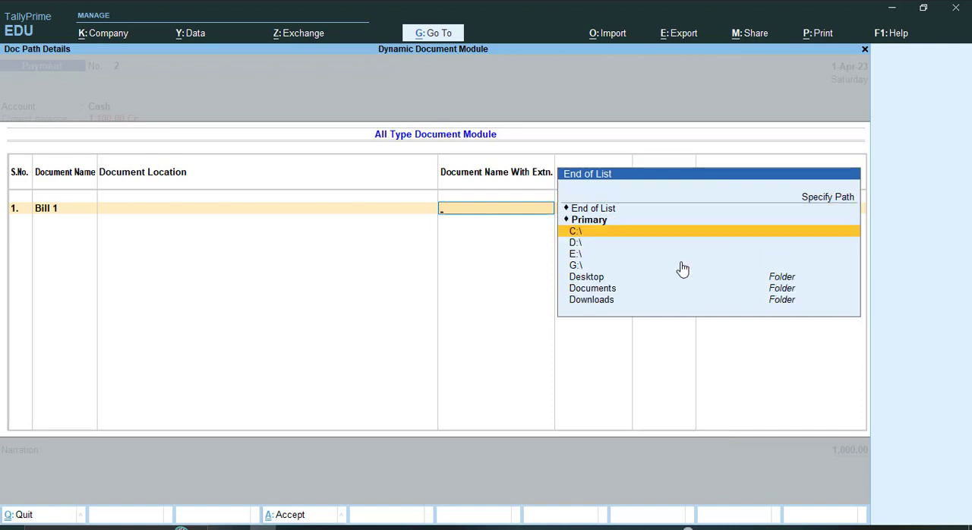
{"action": "key", "text": "Down"}
{"action": "key", "text": "Down"}
{"action": "key", "text": "Down"}
{"action": "key", "text": "Down"}
{"action": "key", "text": "Down"}
{"action": "key", "text": "Down"}
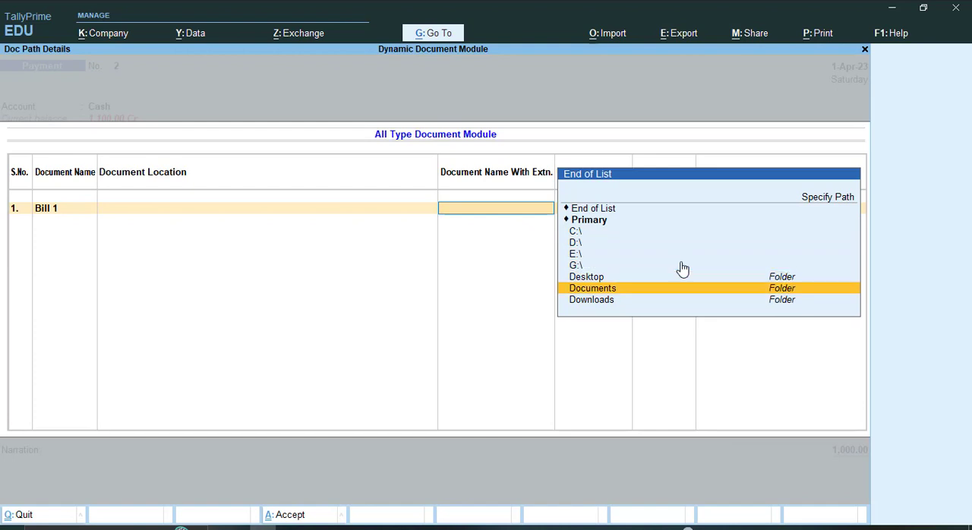
{"action": "key", "text": "Return"}
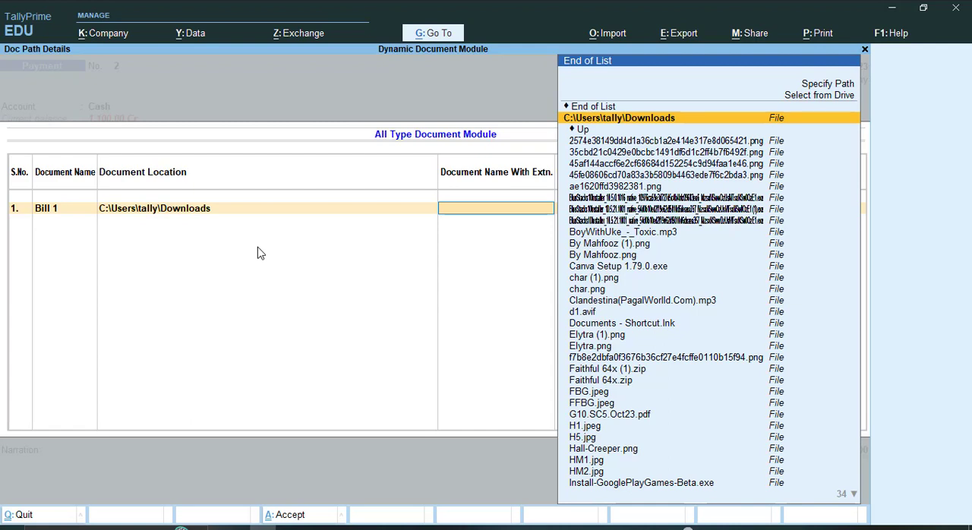
Attach SC 05.pdf from the tally_dec24 folder to the Bill 1 entry
{"action": "type", "text": "tally_"}
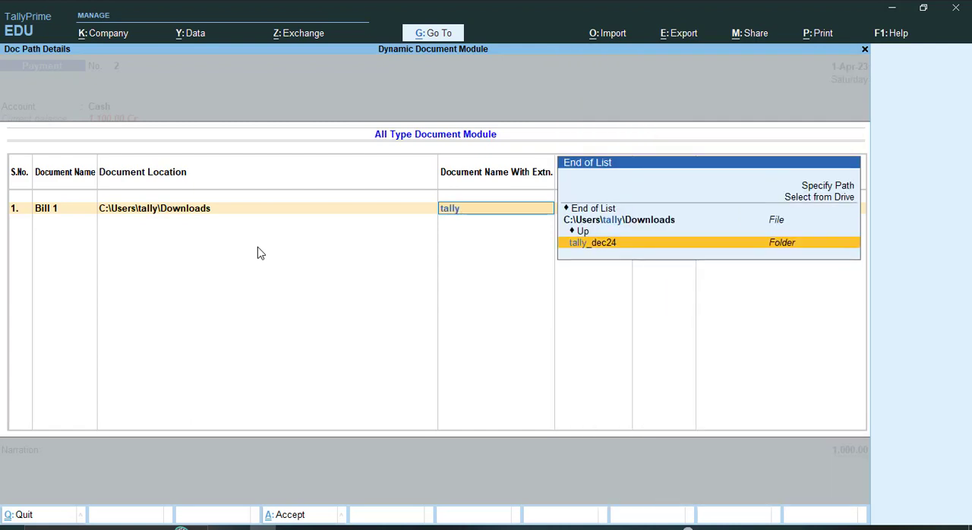
{"action": "key", "text": "Return"}
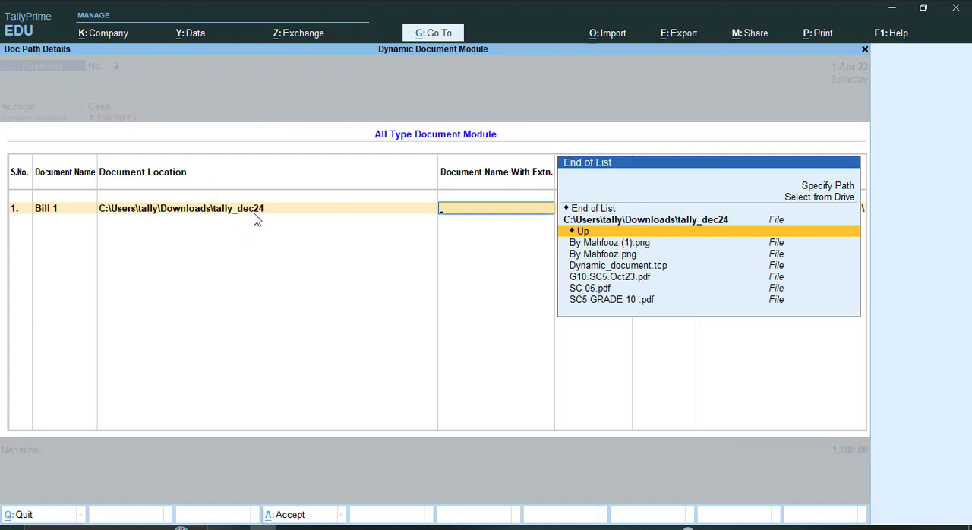
{"action": "key", "text": "Down"}
{"action": "key", "text": "Down"}
{"action": "key", "text": "Down"}
{"action": "key", "text": "Down"}
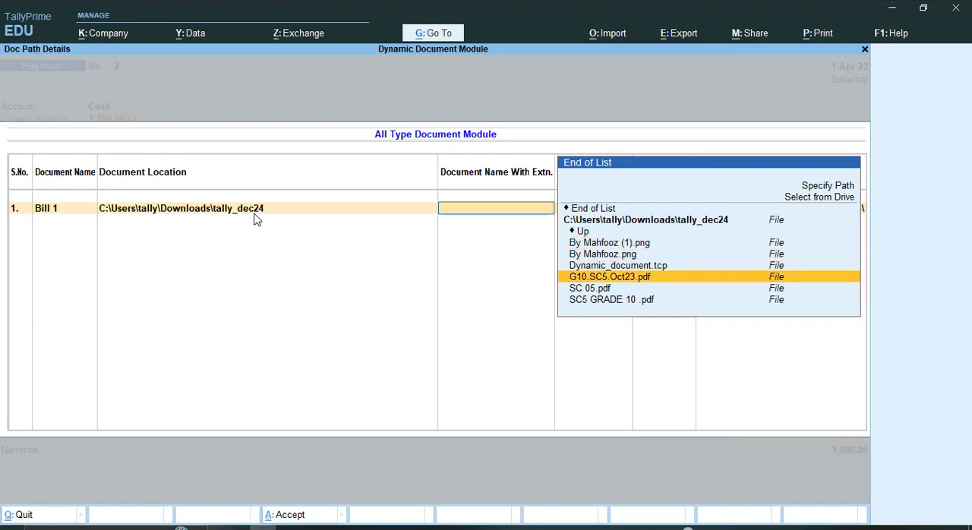
{"action": "key", "text": "Down"}
{"action": "key", "text": "Return"}
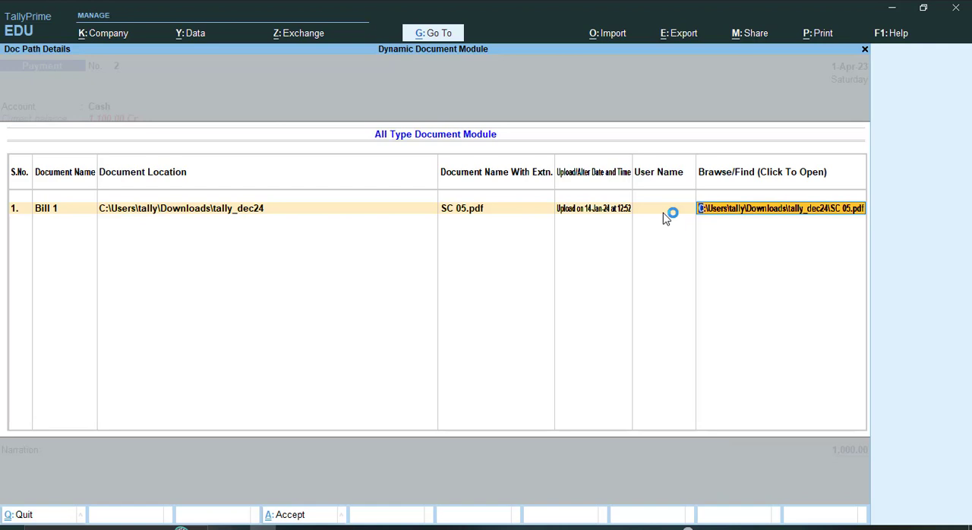
{"action": "key", "text": "Return"}
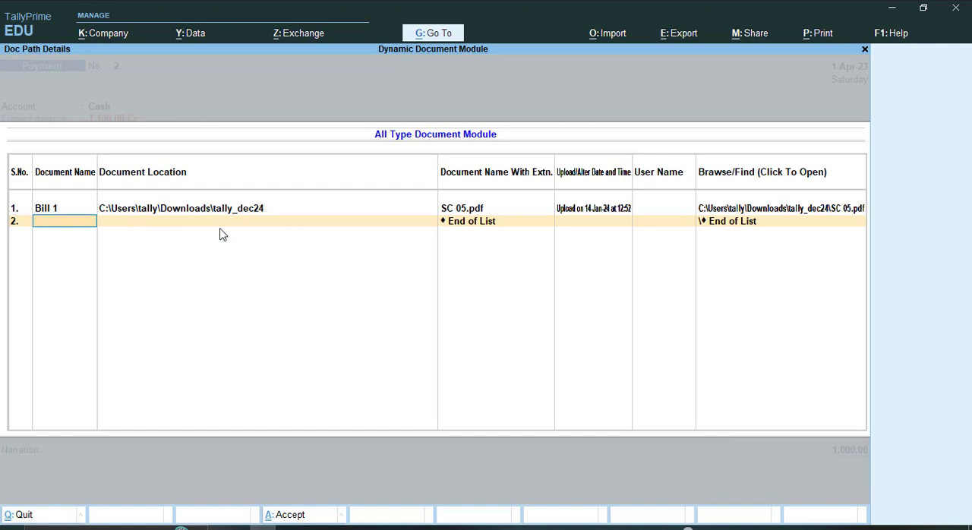
Add a second document named Image and attach the second PNG file in the tally_dec24 folder
{"action": "type", "text": "Image"}
{"action": "key", "text": "Return"}
{"action": "key", "text": "BackSpace"}
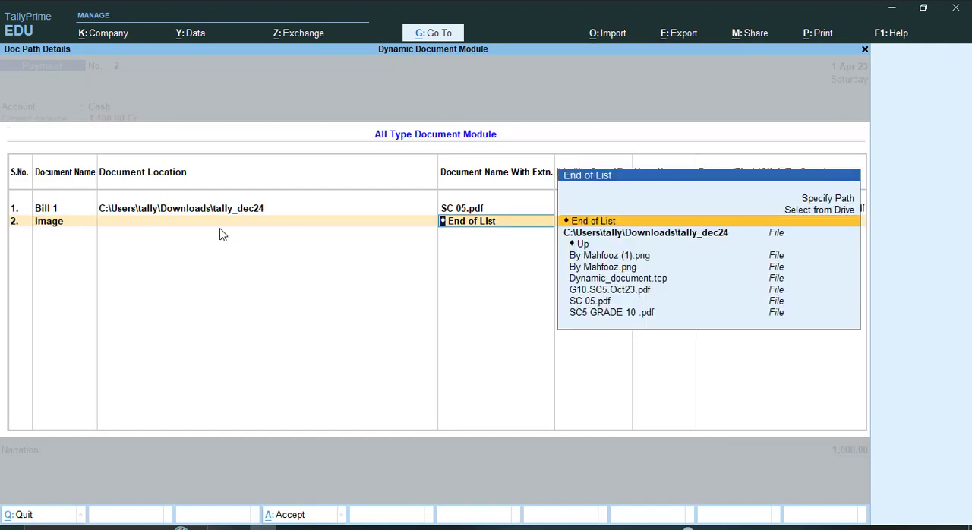
{"action": "key", "text": "Down"}
{"action": "key", "text": "Down"}
{"action": "key", "text": "Down"}
{"action": "key", "text": "Down"}
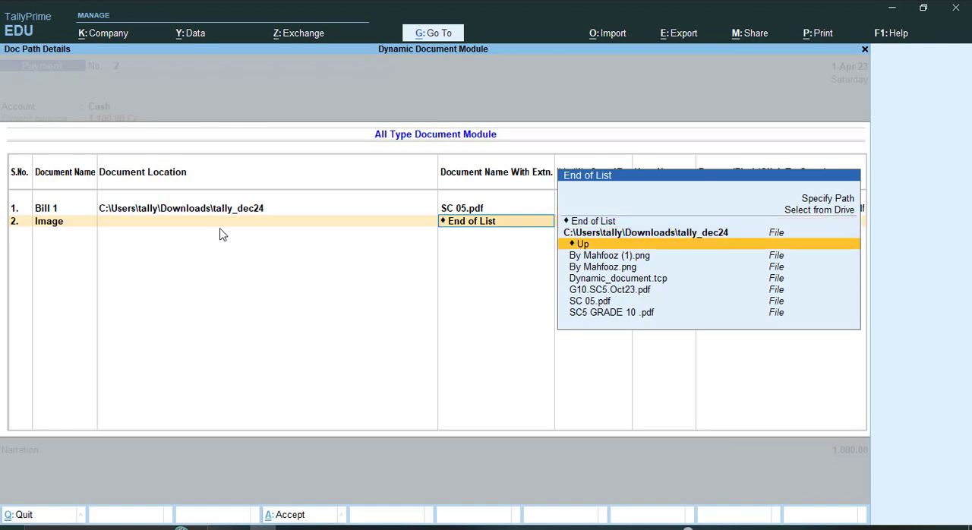
{"action": "key", "text": "Return"}
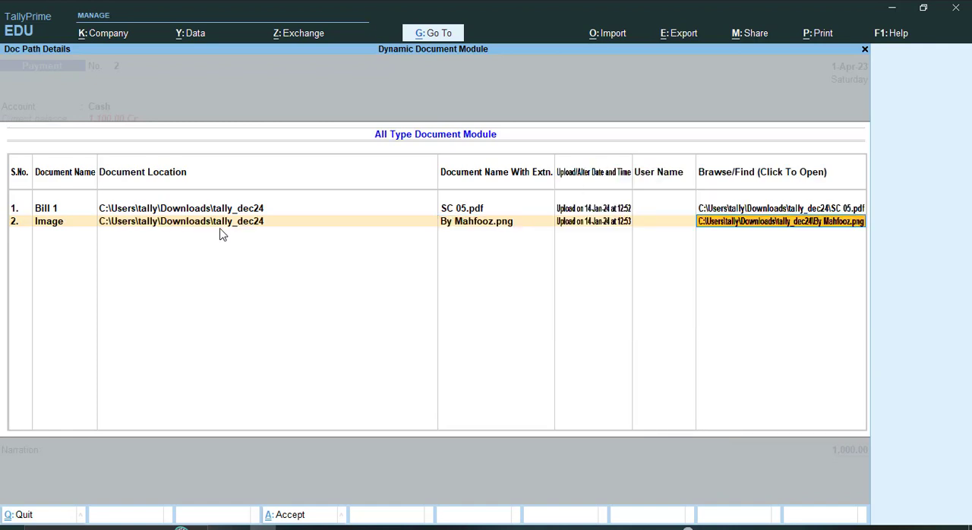
{"action": "key", "text": "Return"}
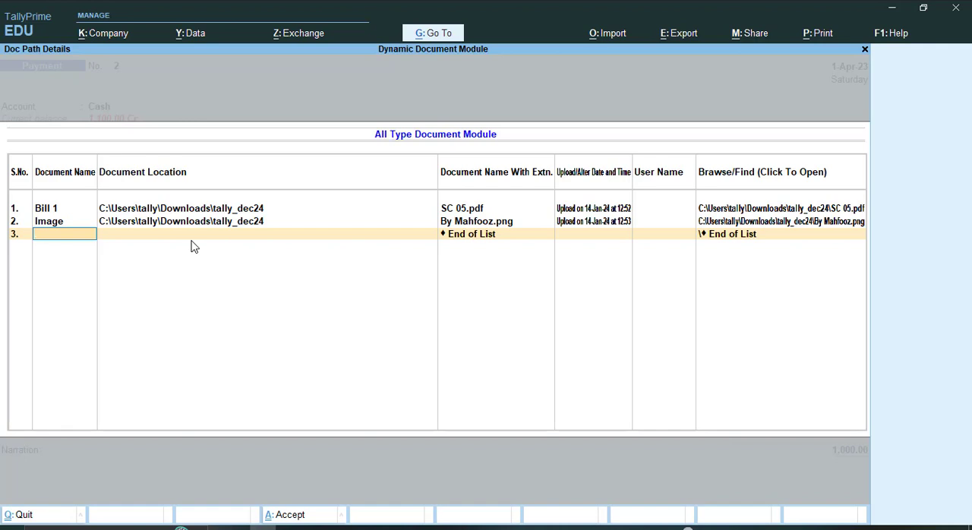
Add a third document named Imag2 and browse from the drive list to the Documents folder as its location
{"action": "type", "text": "mag"}
{"action": "type", "text": "2"}
{"action": "key", "text": "Return"}
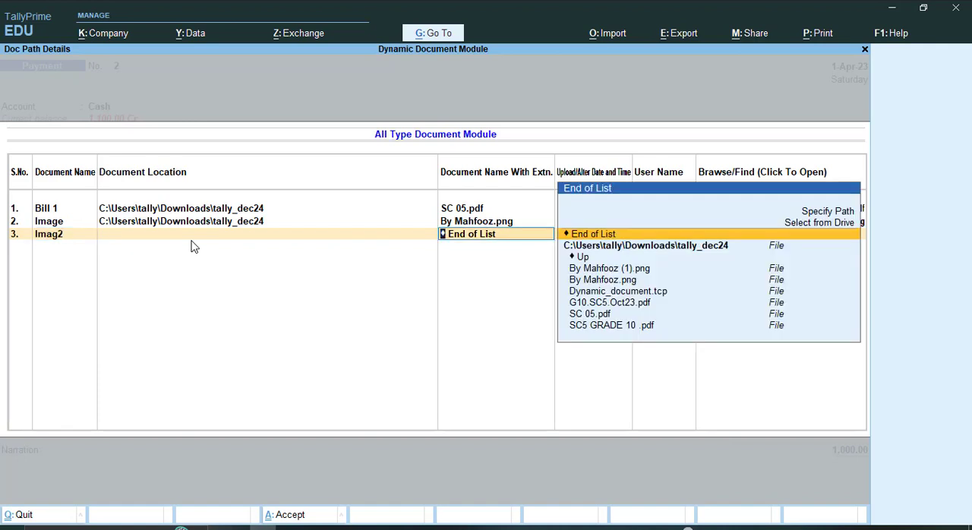
{"action": "key", "text": "Up"}
{"action": "key", "text": "Up"}
{"action": "key", "text": "Down"}
{"action": "key", "text": "Return"}
{"action": "key", "text": "Down"}
{"action": "key", "text": "Down"}
{"action": "key", "text": "Down"}
{"action": "key", "text": "Down"}
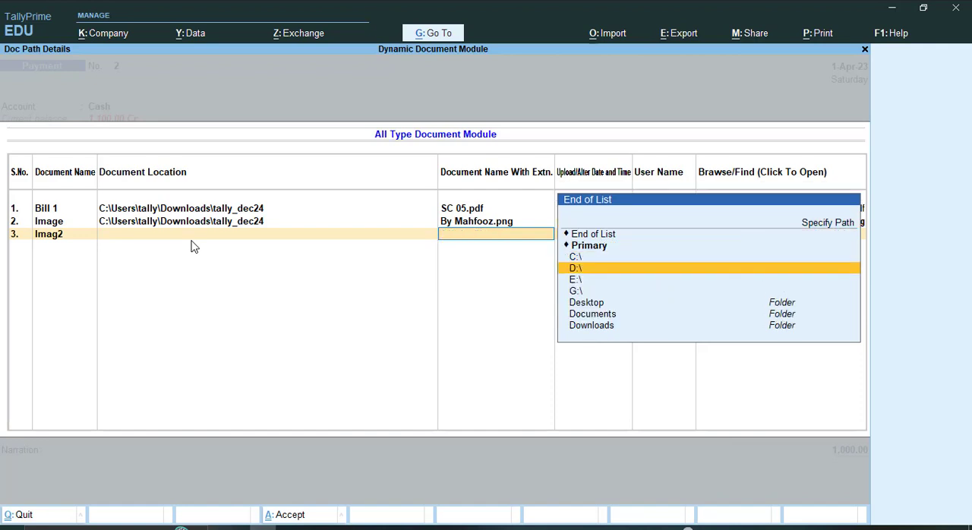
{"action": "key", "text": "Down"}
{"action": "key", "text": "Return"}
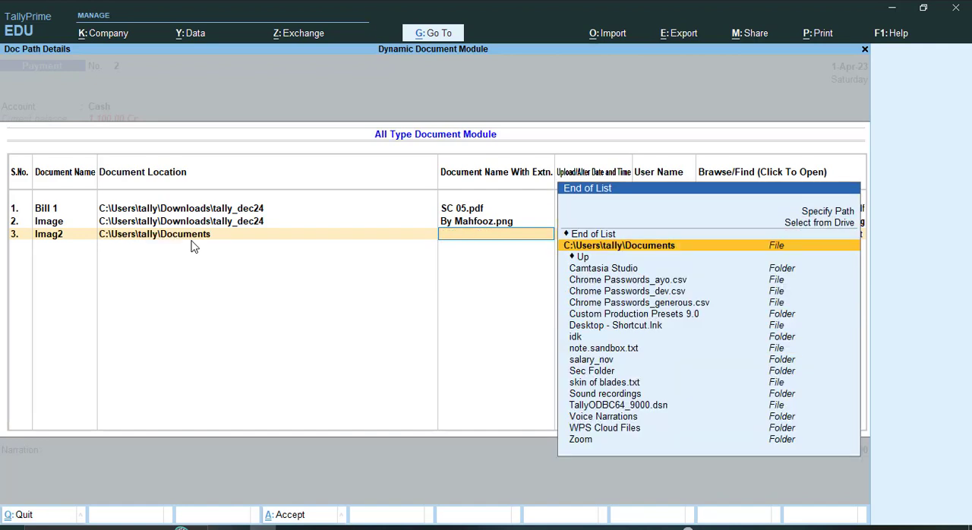
Attach note.sandbox.txt from the Documents folder to the Imag2 entry
{"action": "key", "text": "Down"}
{"action": "key", "text": "Down"}
{"action": "key", "text": "Down"}
{"action": "key", "text": "Down"}
{"action": "key", "text": "Down"}
{"action": "key", "text": "Down"}
{"action": "key", "text": "Down"}
{"action": "key", "text": "Down"}
{"action": "key", "text": "Down"}
{"action": "key", "text": "Down"}
{"action": "key", "text": "Down"}
{"action": "key", "text": "Down"}
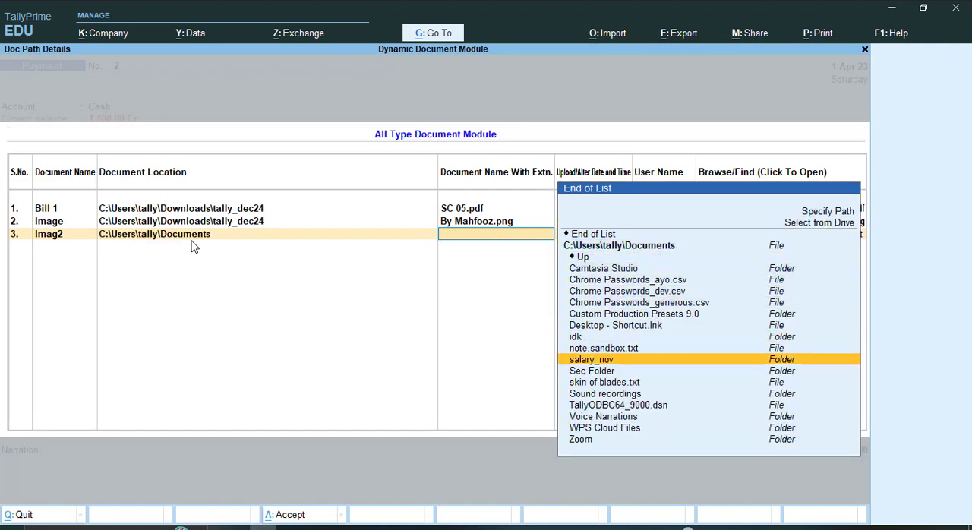
{"action": "key", "text": "Up"}
{"action": "key", "text": "Up"}
{"action": "key", "text": "Up"}
{"action": "key", "text": "Return"}
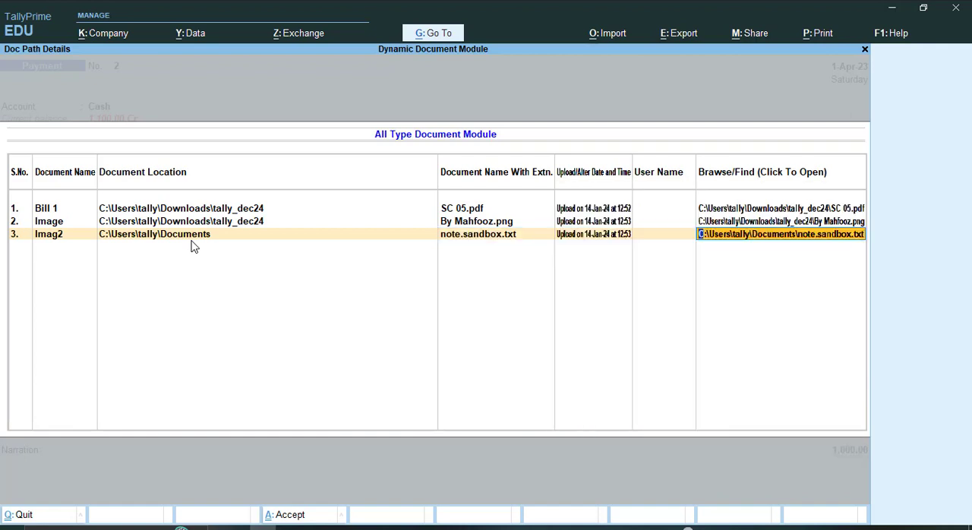
{"action": "key", "text": "Return"}
End the supporting document list and save the Payment voucher with an empty narration
{"action": "key", "text": "Return"}
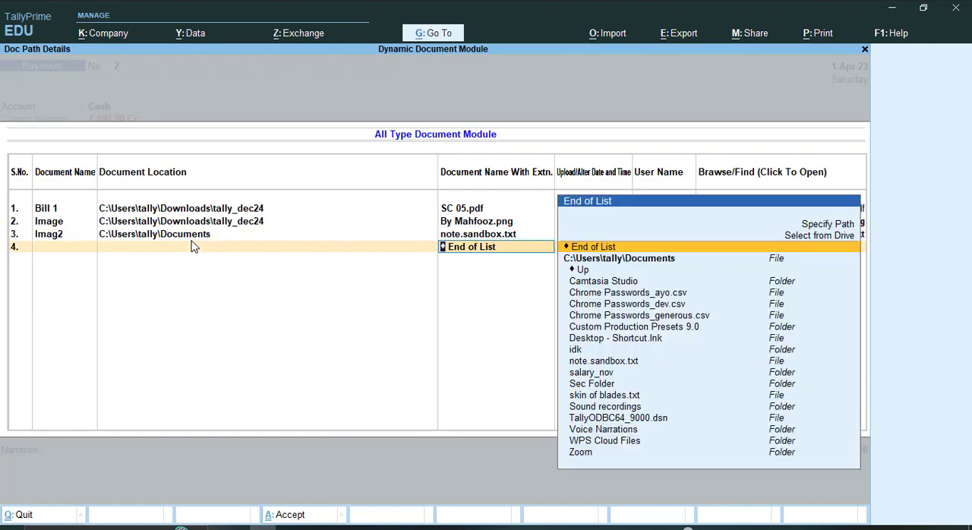
{"action": "key", "text": "Return"}
{"action": "key", "text": "Return"}
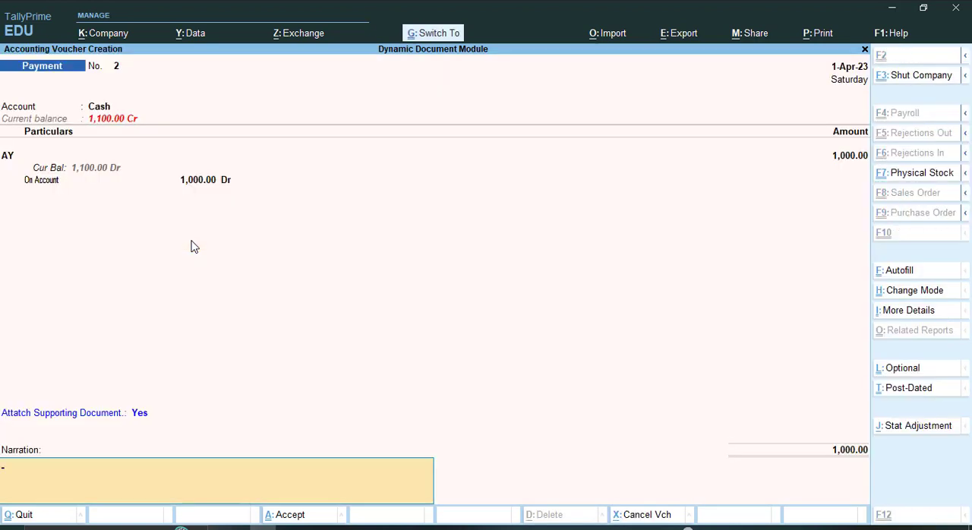
{"action": "key", "text": "ctrl+a"}
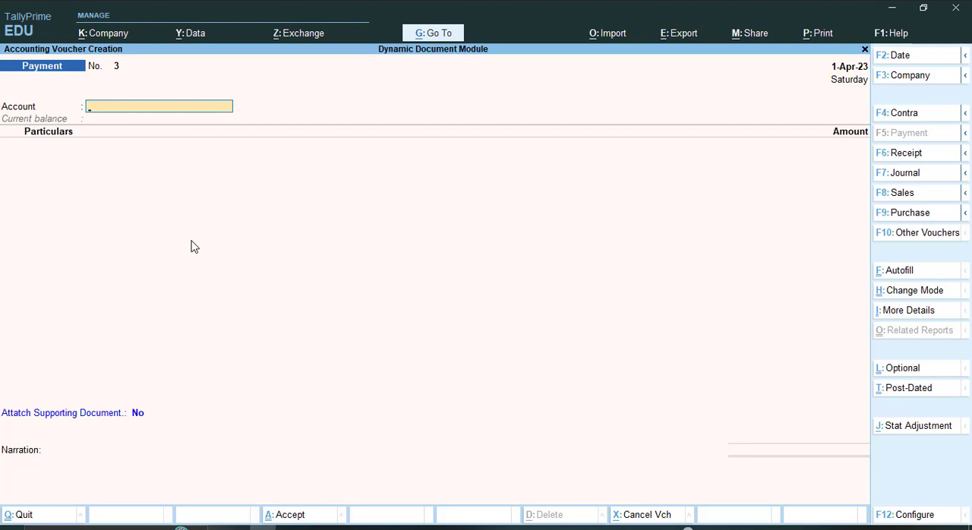
Leave voucher creation and open Payment voucher No. 1 from the Day Book
{"action": "key", "text": "Escape"}
{"action": "key", "text": "d"}
{"action": "key", "text": "d"}
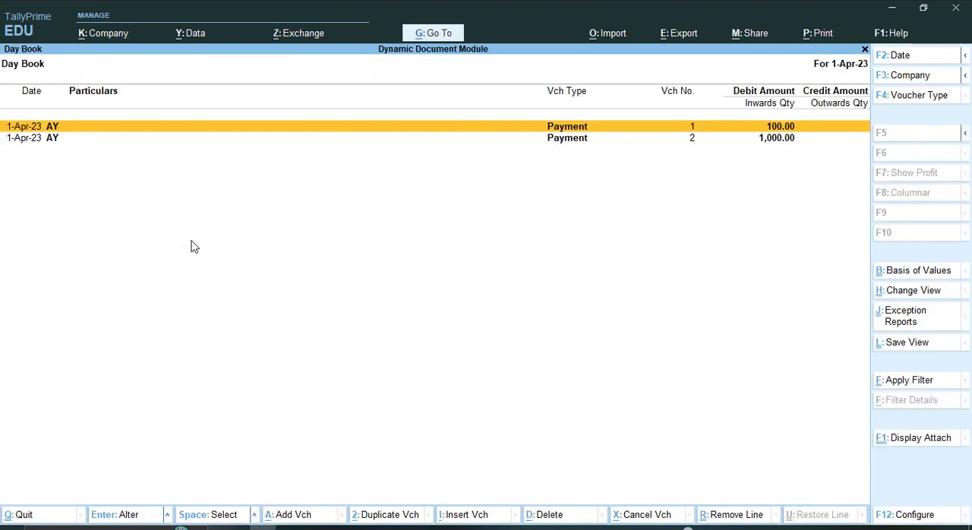
{"action": "key", "text": "Return"}
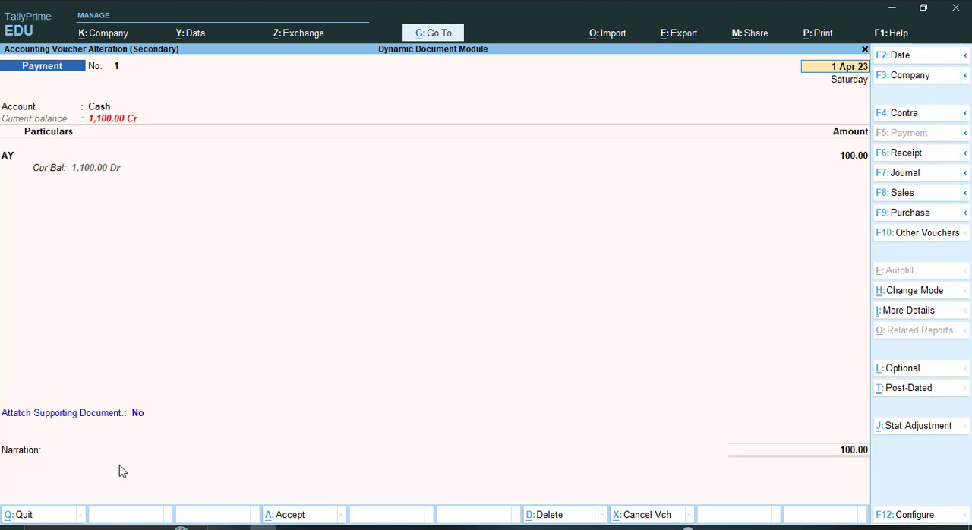
Set the supporting document option to Yes in voucher No. 1 to show its list of attached files
{"action": "left_click", "coordinate": [141, 416]}
{"action": "type", "text": "y"}
{"action": "key", "text": "Return"}
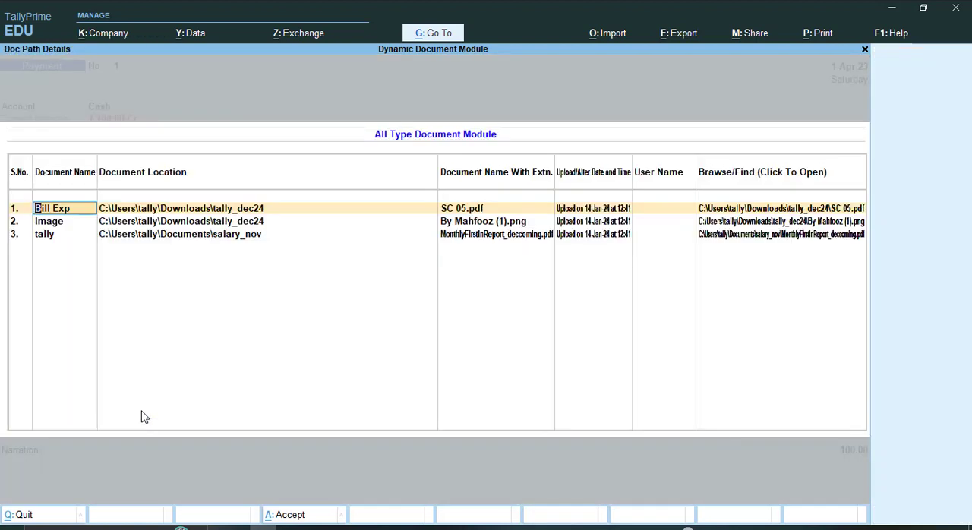
View the attached SC 05.pdf of the Bill Exp entry in WPS and return to the Day Book in TallyPrime
{"action": "left_click", "coordinate": [783, 215]}
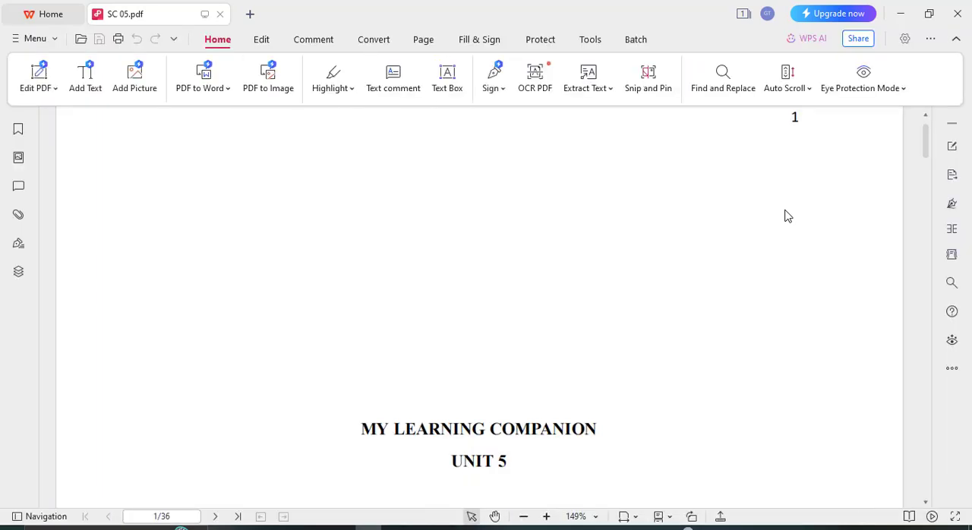
{"action": "left_click", "coordinate": [958, 13]}
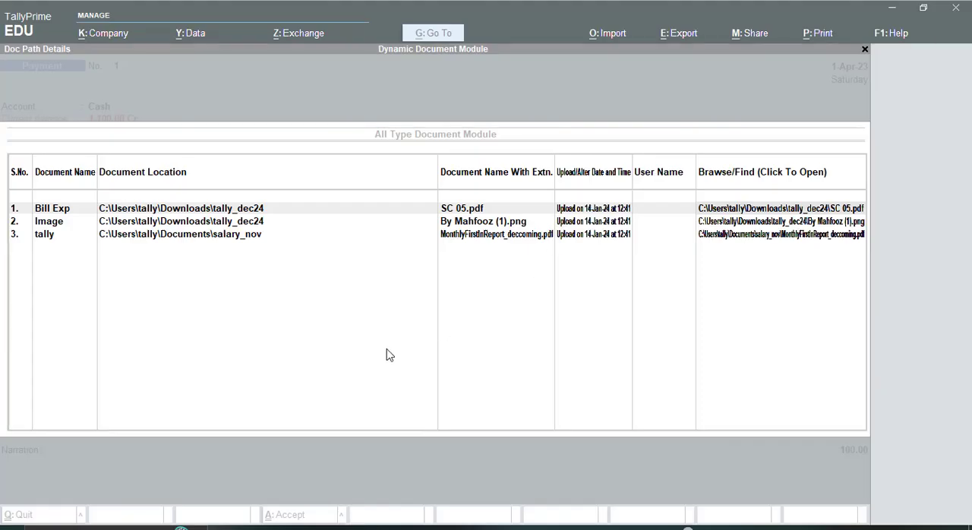
{"action": "key", "text": "Return"}
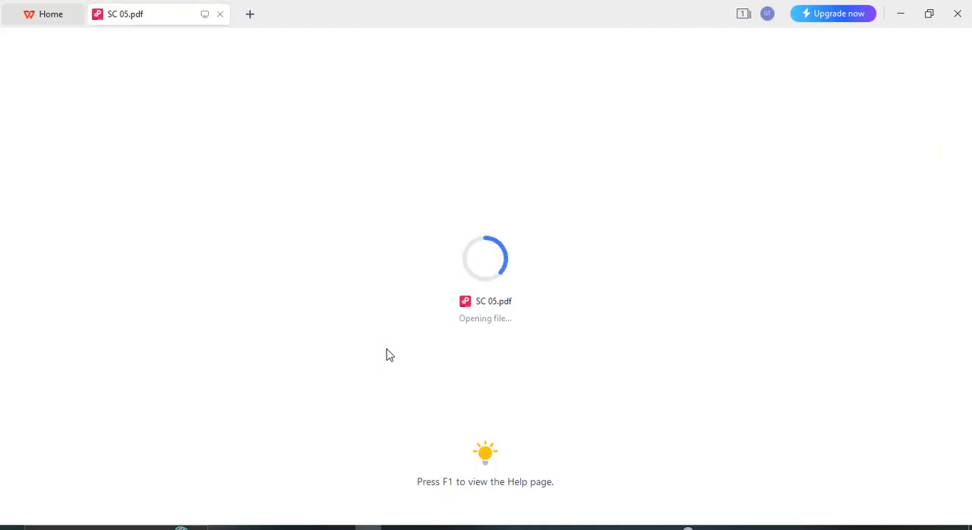
{"action": "key", "text": "alt+Tab"}
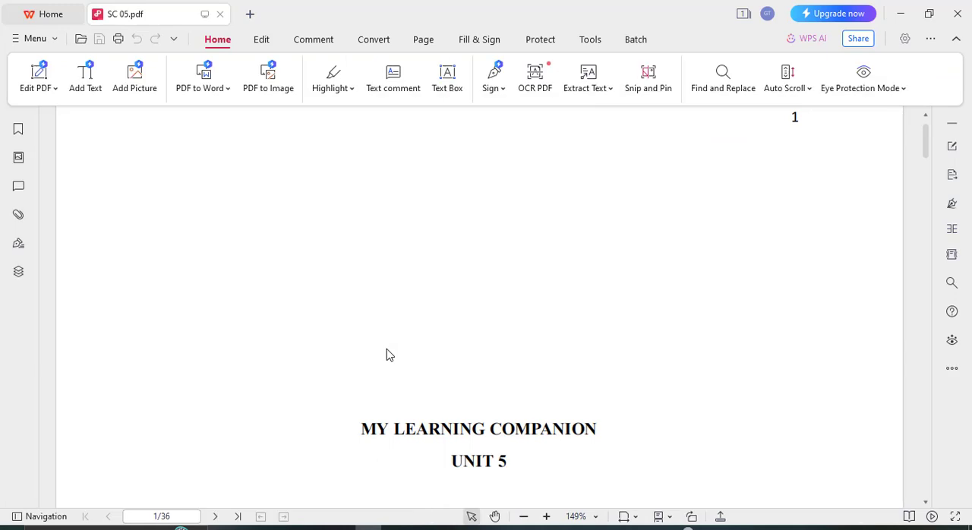
{"action": "key", "text": "alt+Tab"}
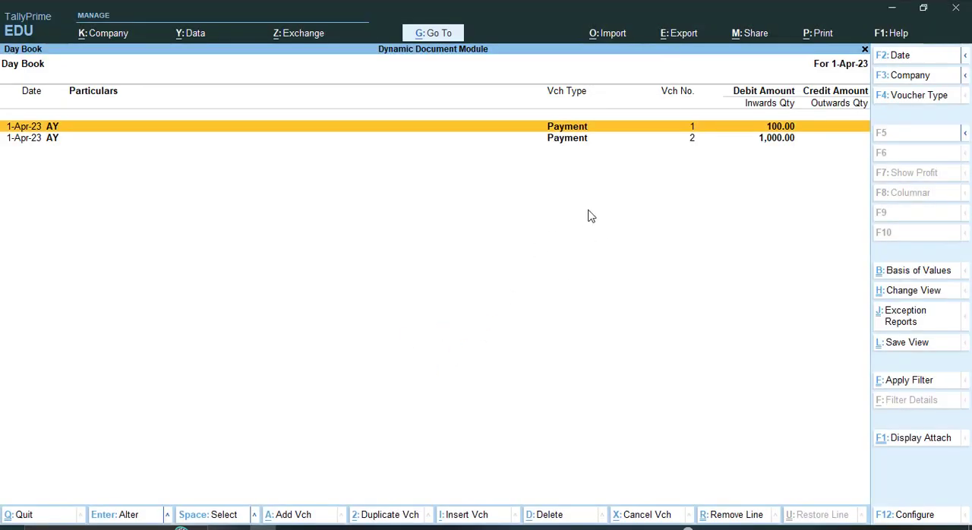
Display the attached document paths under the Day Book vouchers, look through them, and leave the Day Book
{"action": "left_click", "coordinate": [911, 438]}
{"action": "key", "text": "Down"}
{"action": "key", "text": "Down"}
{"action": "key", "text": "Down"}
{"action": "key", "text": "Down"}
{"action": "key", "text": "Down"}
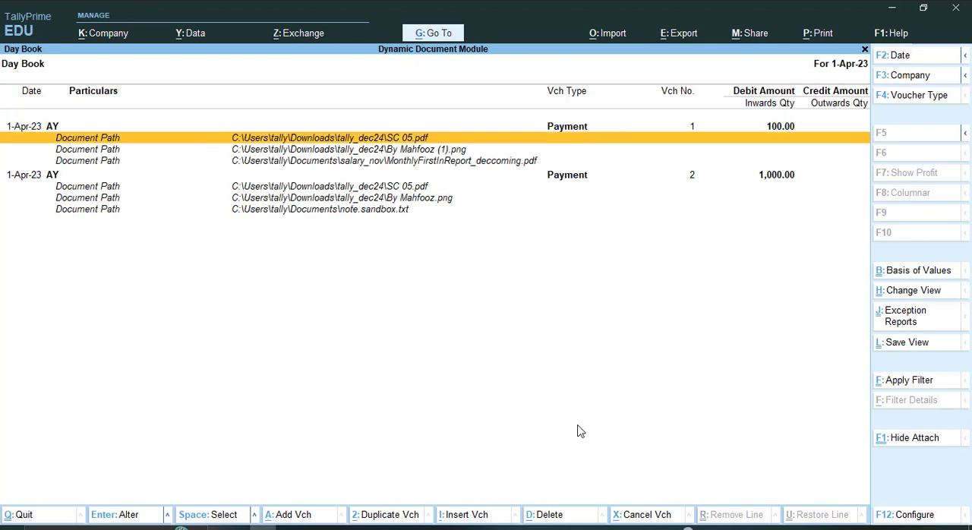
{"action": "key", "text": "Up"}
{"action": "key", "text": "Up"}
{"action": "key", "text": "Up"}
{"action": "key", "text": "Up"}
{"action": "key", "text": "Up"}
{"action": "key", "text": "Down"}
{"action": "key", "text": "Down"}
{"action": "key", "text": "Down"}
{"action": "key", "text": "Escape"}
{"action": "key", "text": "Escape"}
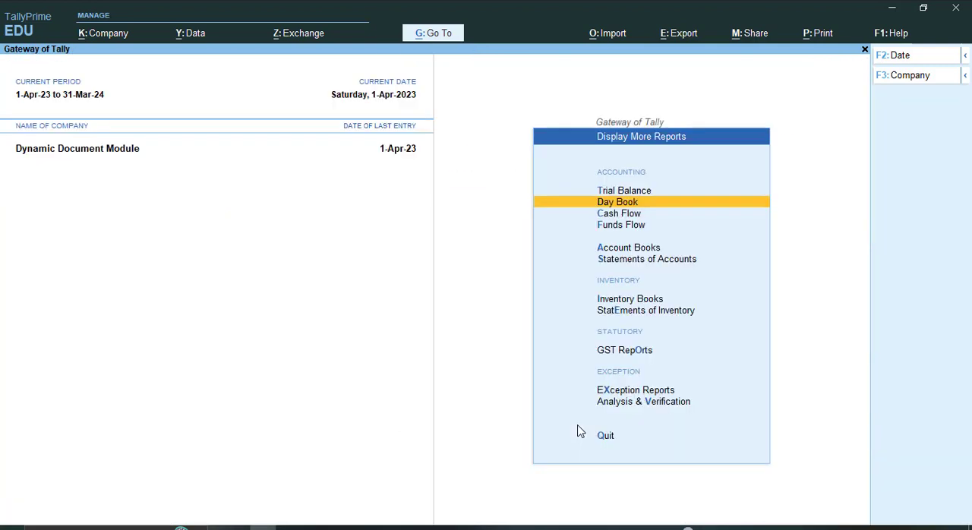
Open the AY ledger's vouchers from Account Books and display the document paths attached to them
{"action": "key", "text": "Return"}
{"action": "key", "text": "Down"}
{"action": "key", "text": "Down"}
{"action": "key", "text": "Down"}
{"action": "key", "text": "Down"}
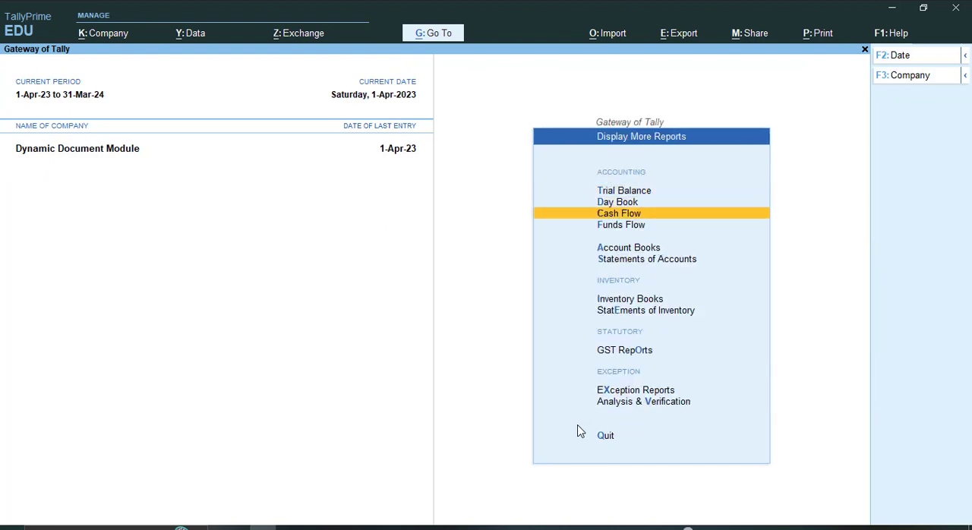
{"action": "key", "text": "Return"}
{"action": "key", "text": "Down"}
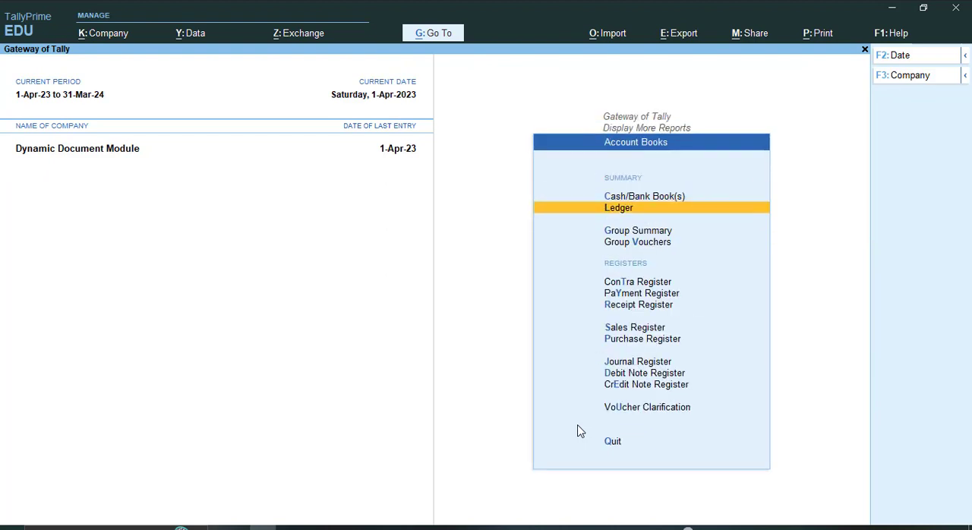
{"action": "key", "text": "Return"}
{"action": "key", "text": "Return"}
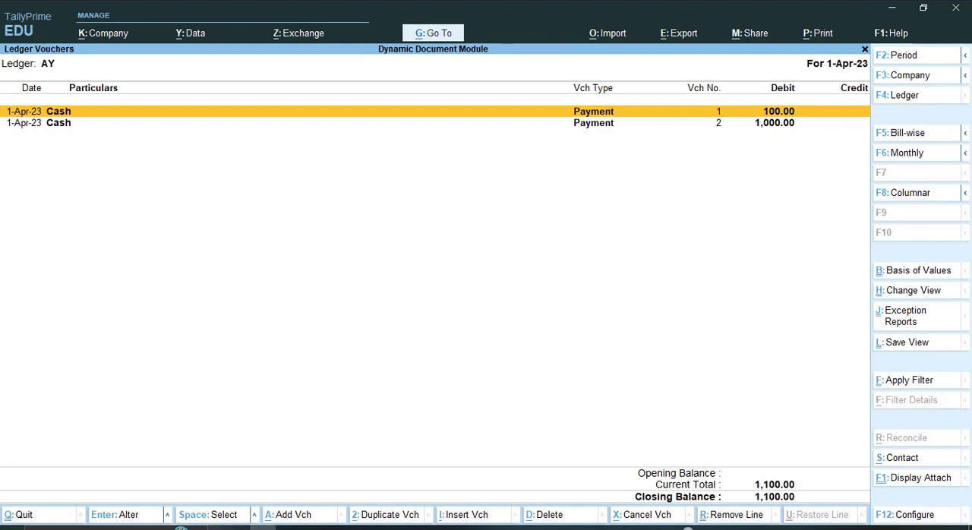
{"action": "left_click", "coordinate": [902, 483]}
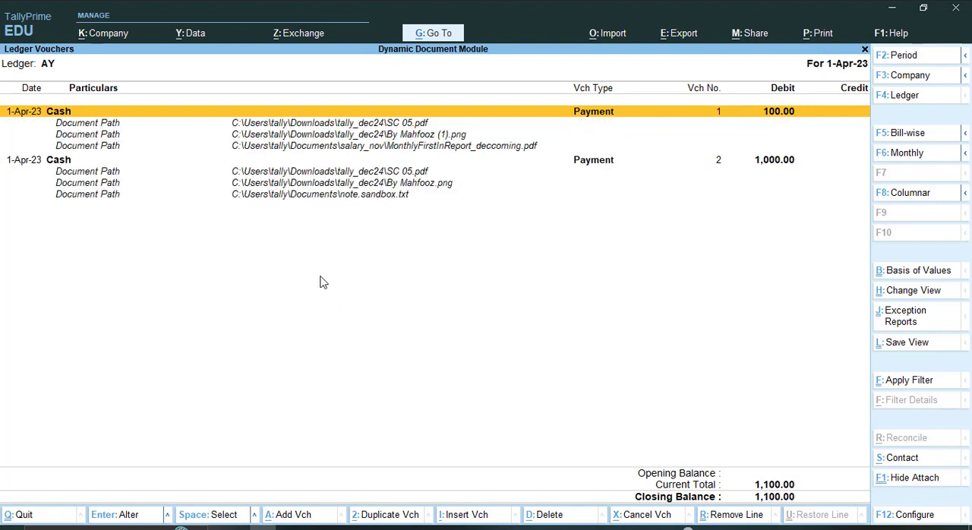